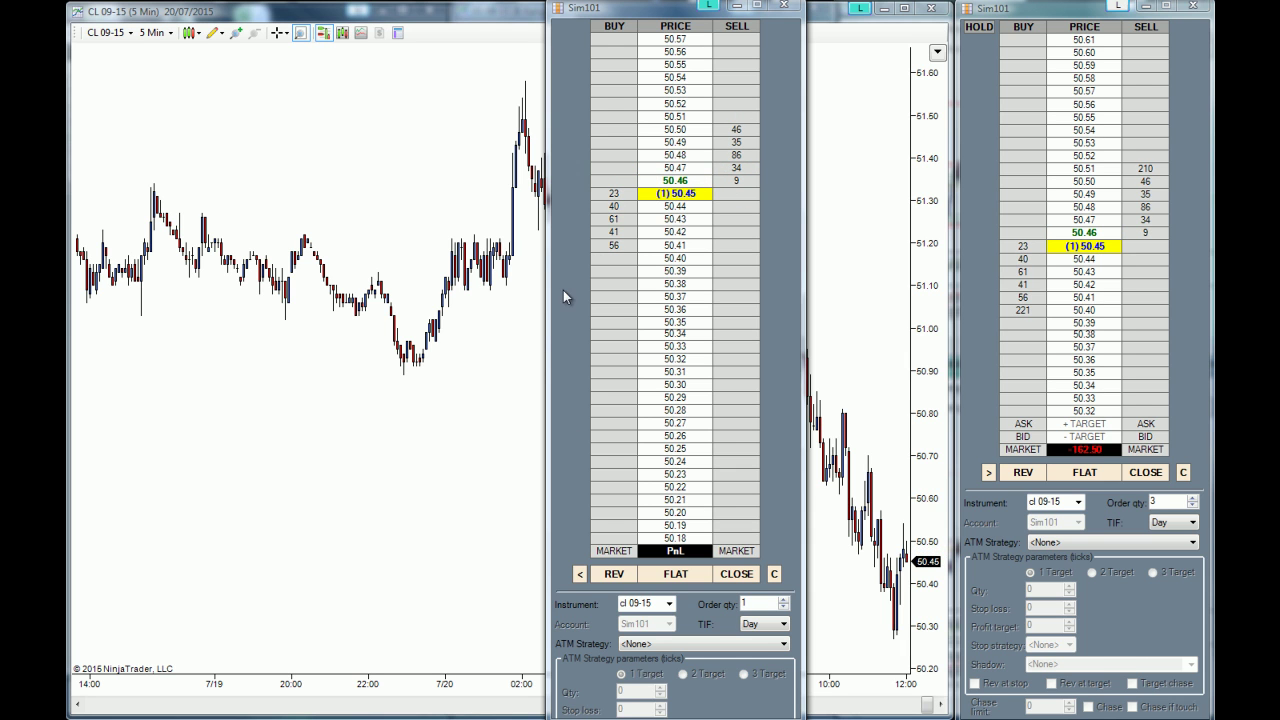
Centre the static CL 09-15 SuperDOM on the last price and scroll through its levels.
click(775, 578)
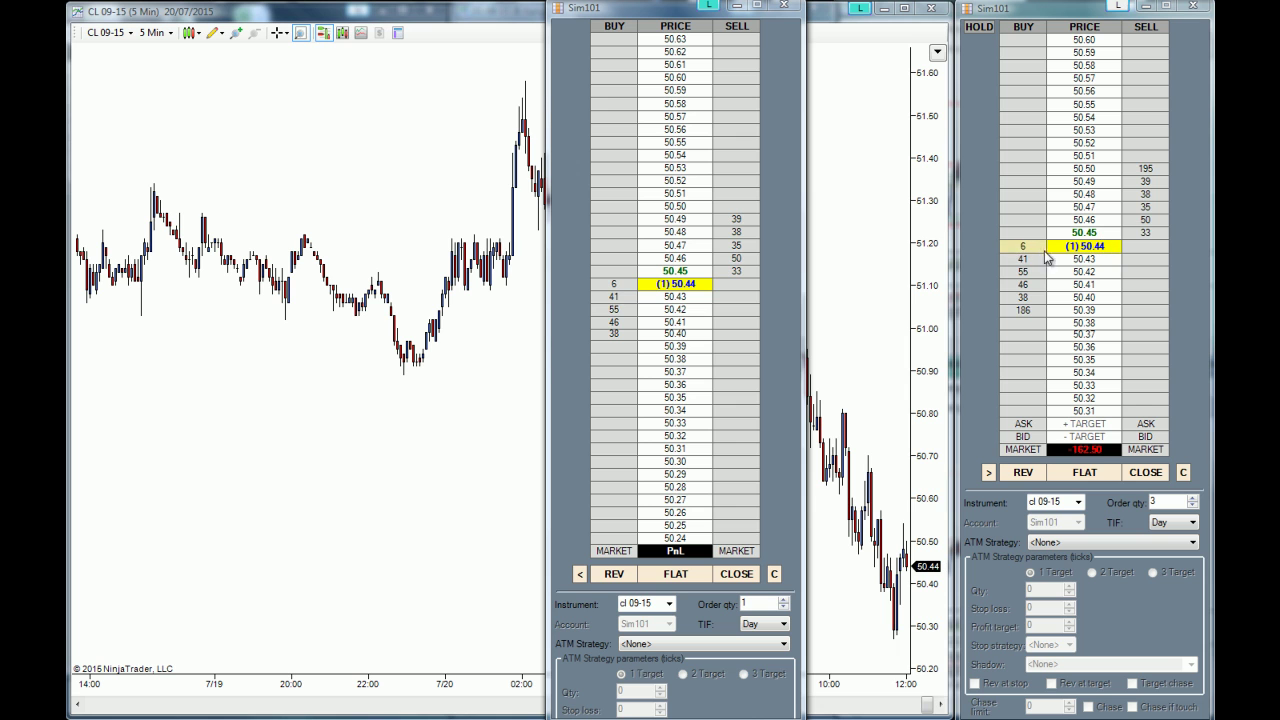
scroll(1131, 255, down, 1)
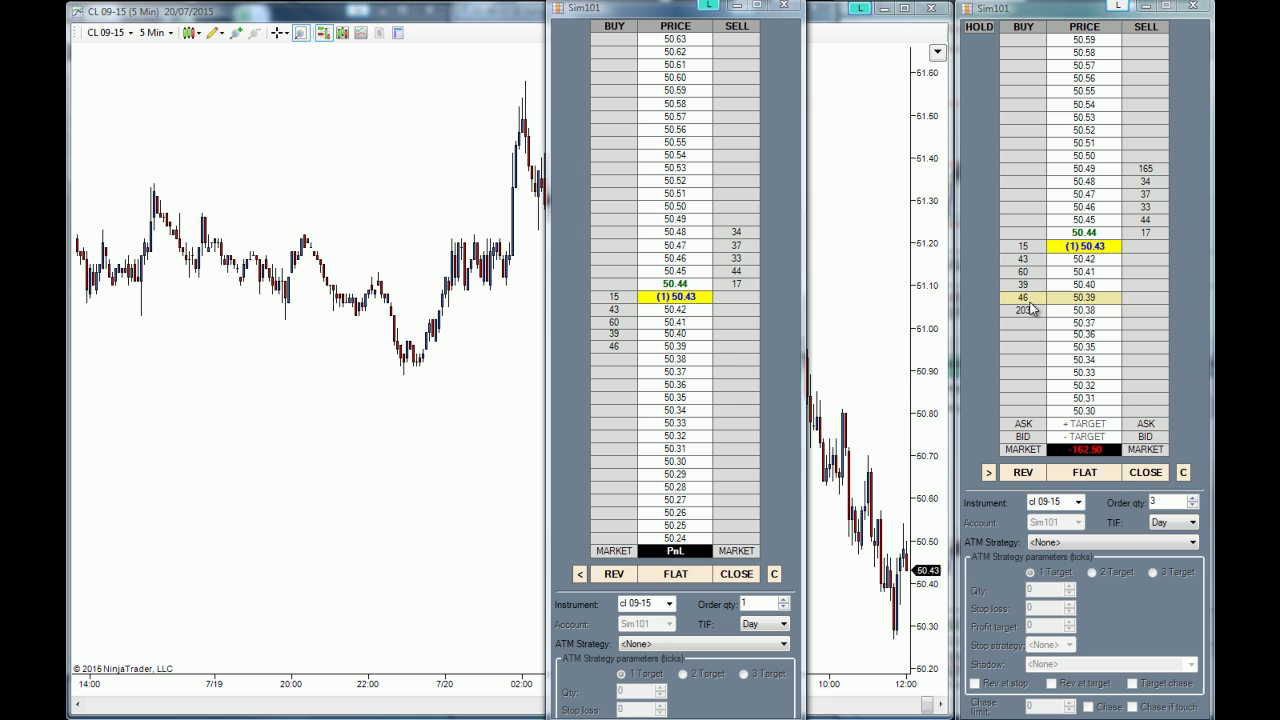
scroll(1033, 307, down, 1)
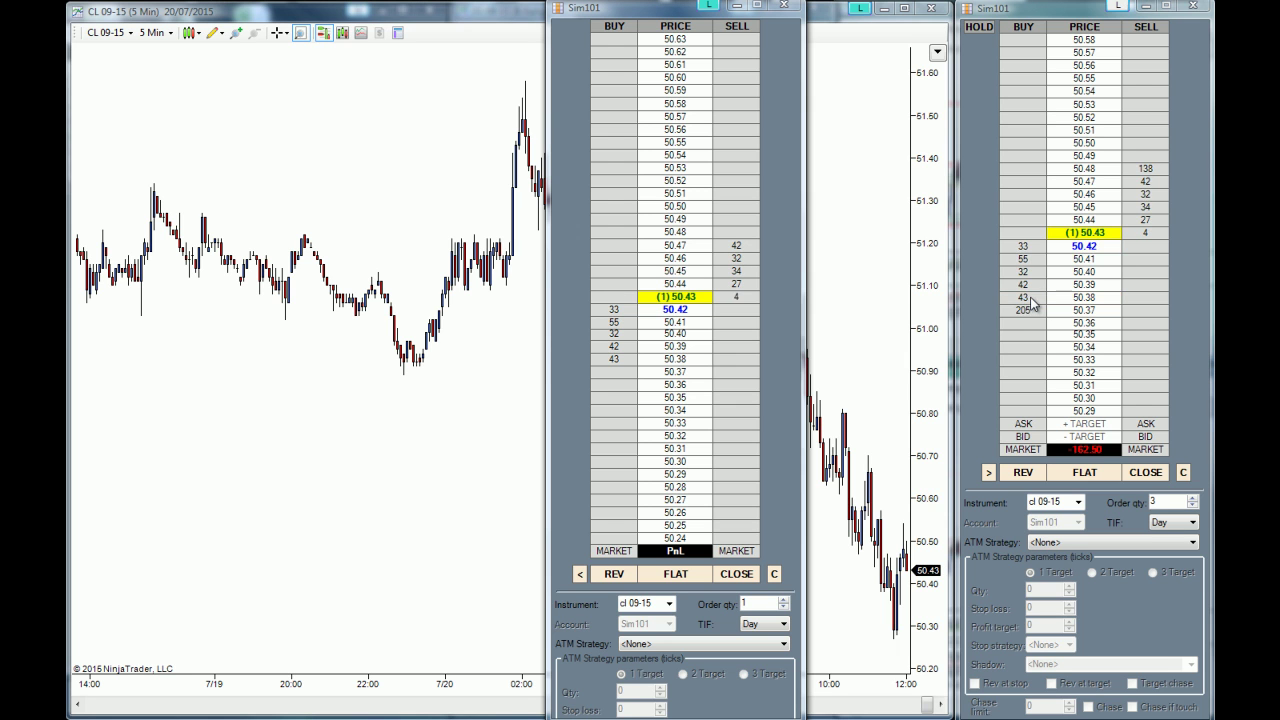
scroll(1033, 305, up, 1)
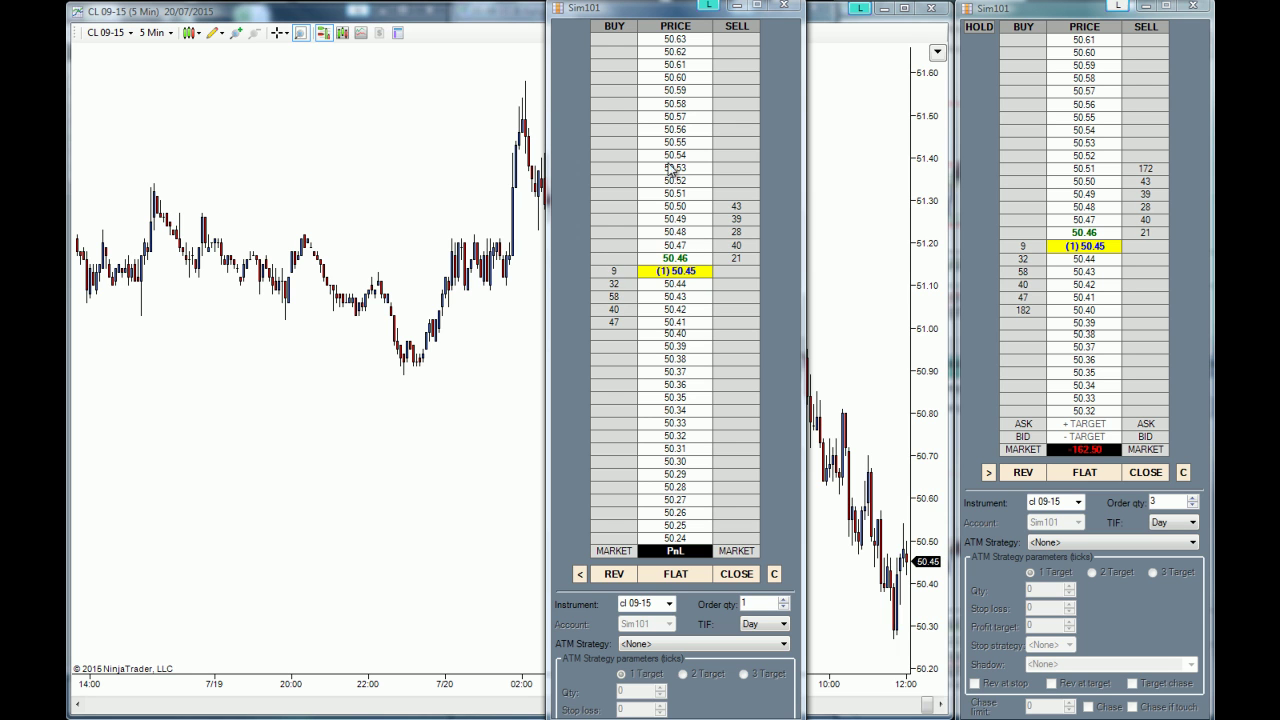
Place and confirm a 1-contract buy limit at 50.36 on the static ladder.
click(617, 384)
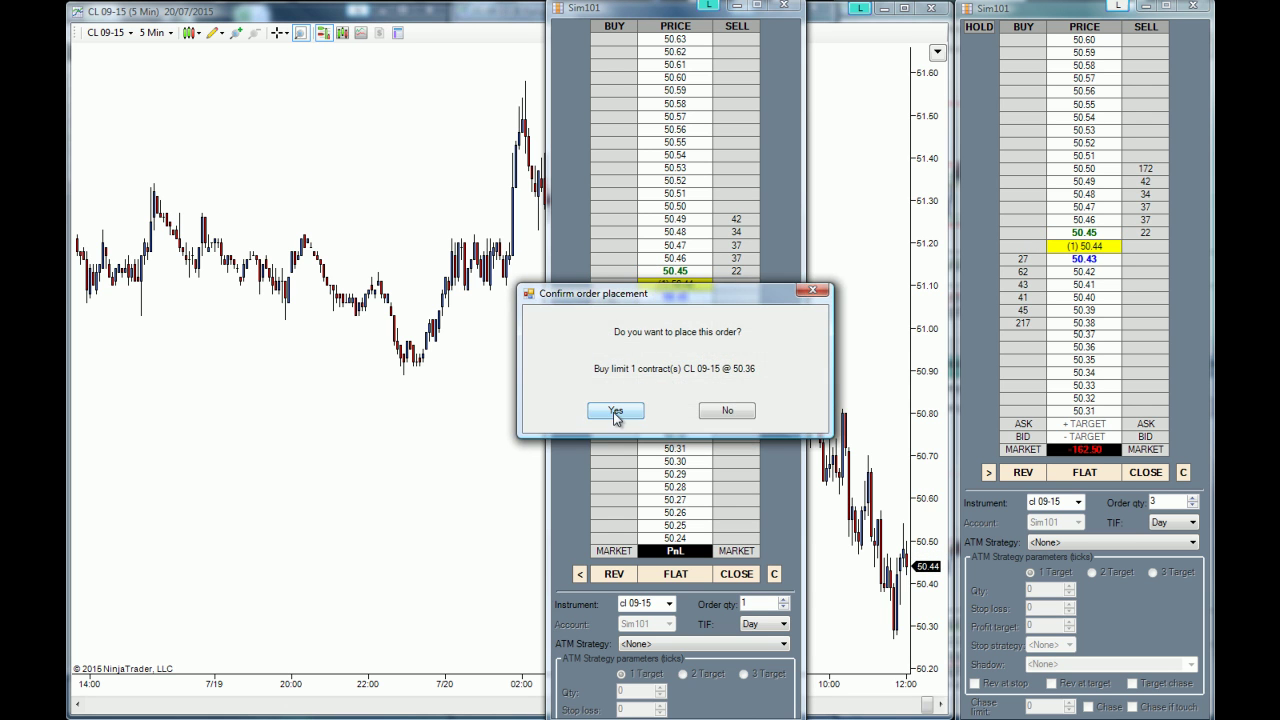
click(615, 410)
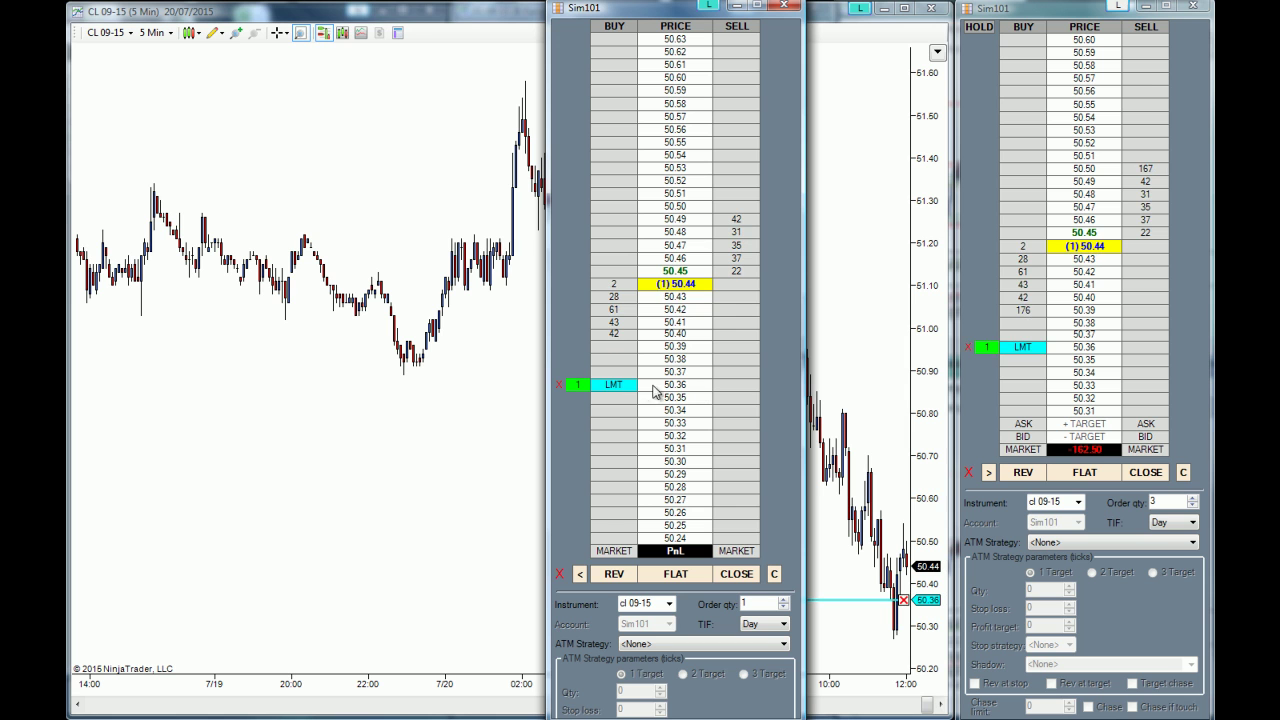
scroll(1100, 330, down, 3)
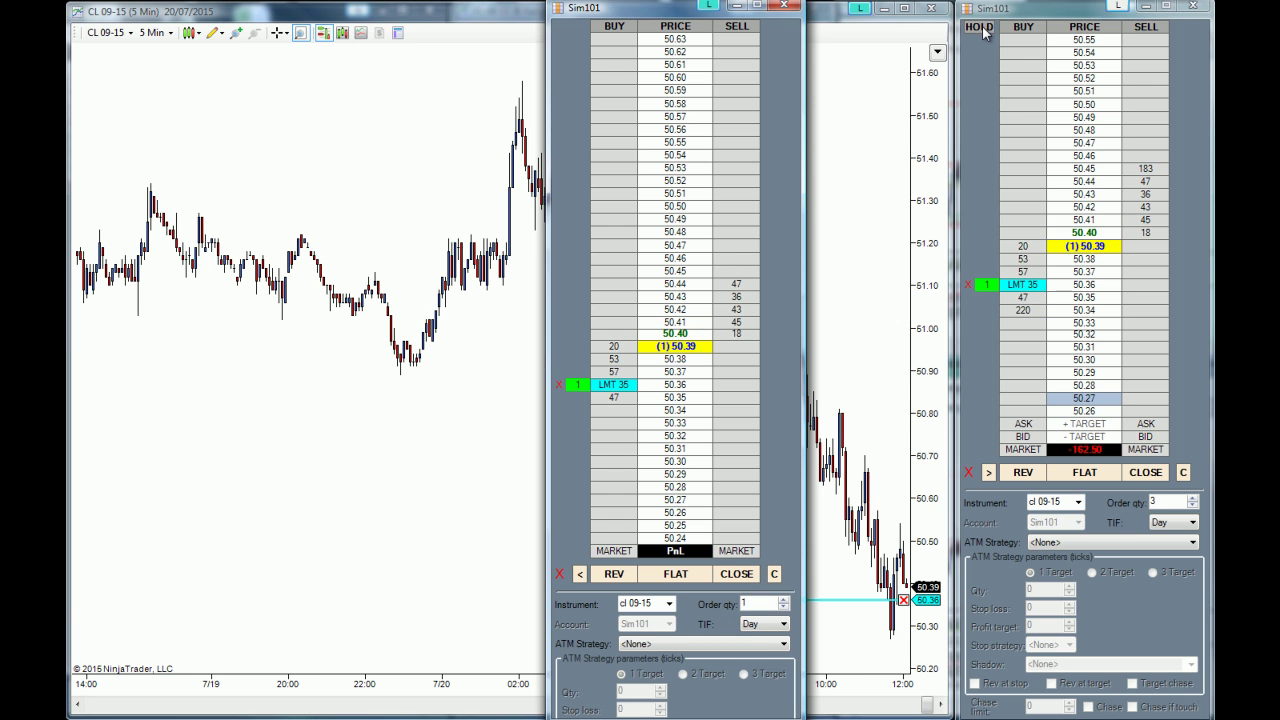
Hold the dynamic ladder, place a confirmed 3-contract buy limit at 50.31, then release HELD.
click(983, 30)
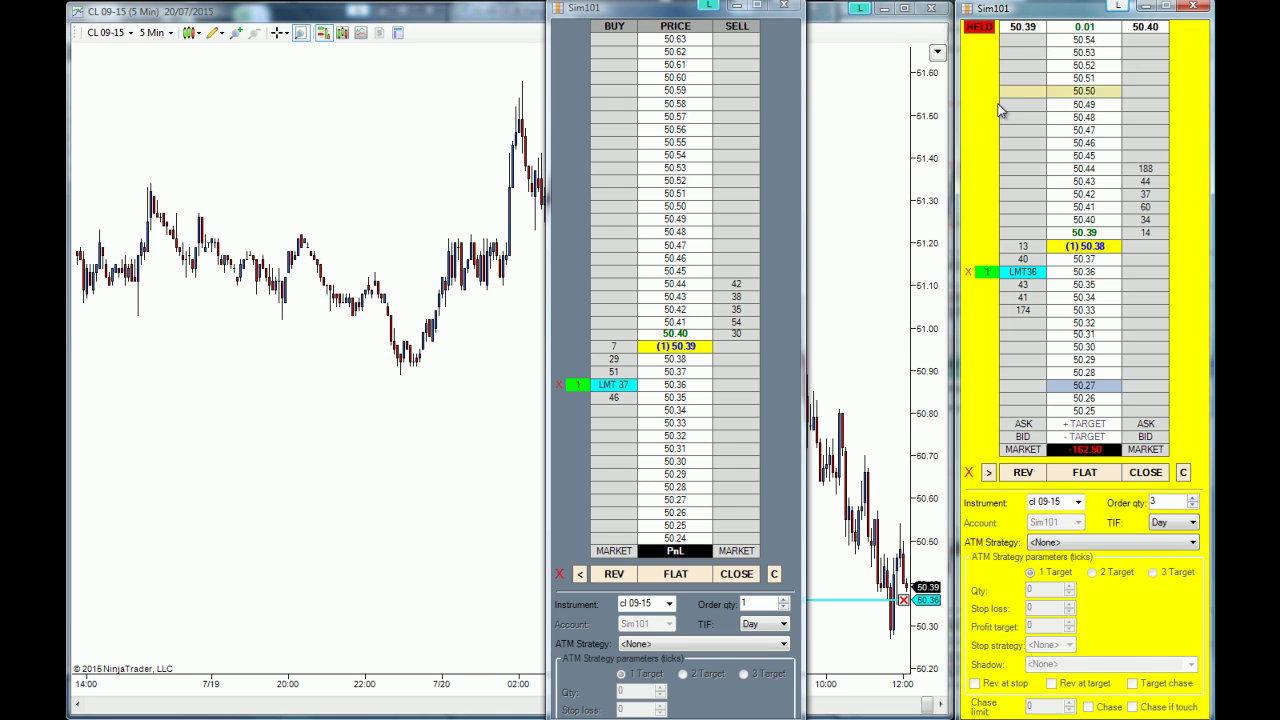
click(1025, 335)
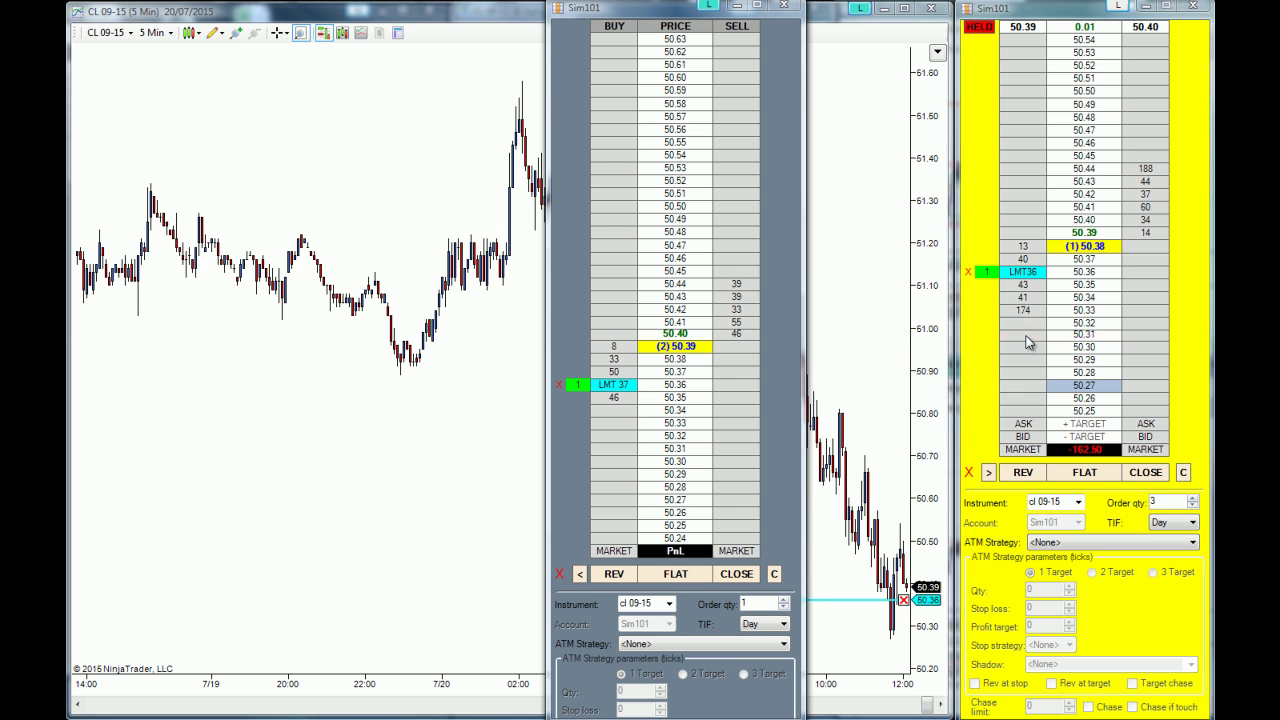
click(1008, 413)
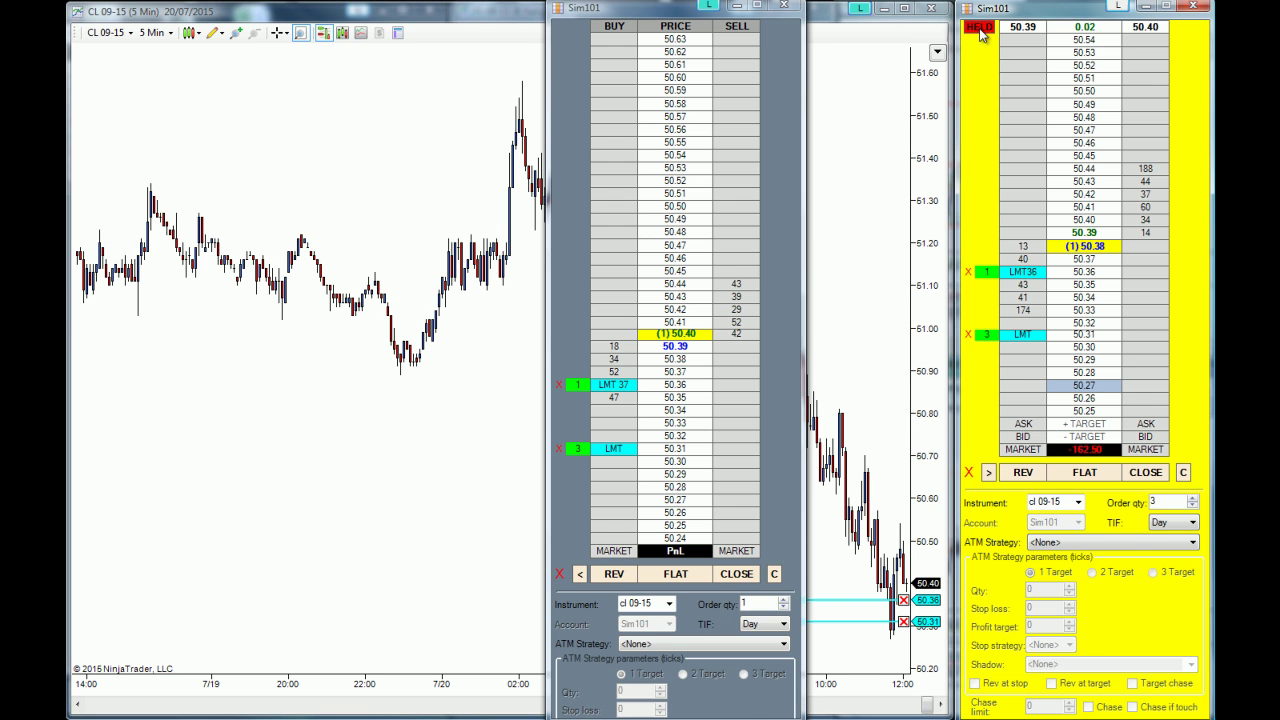
click(978, 28)
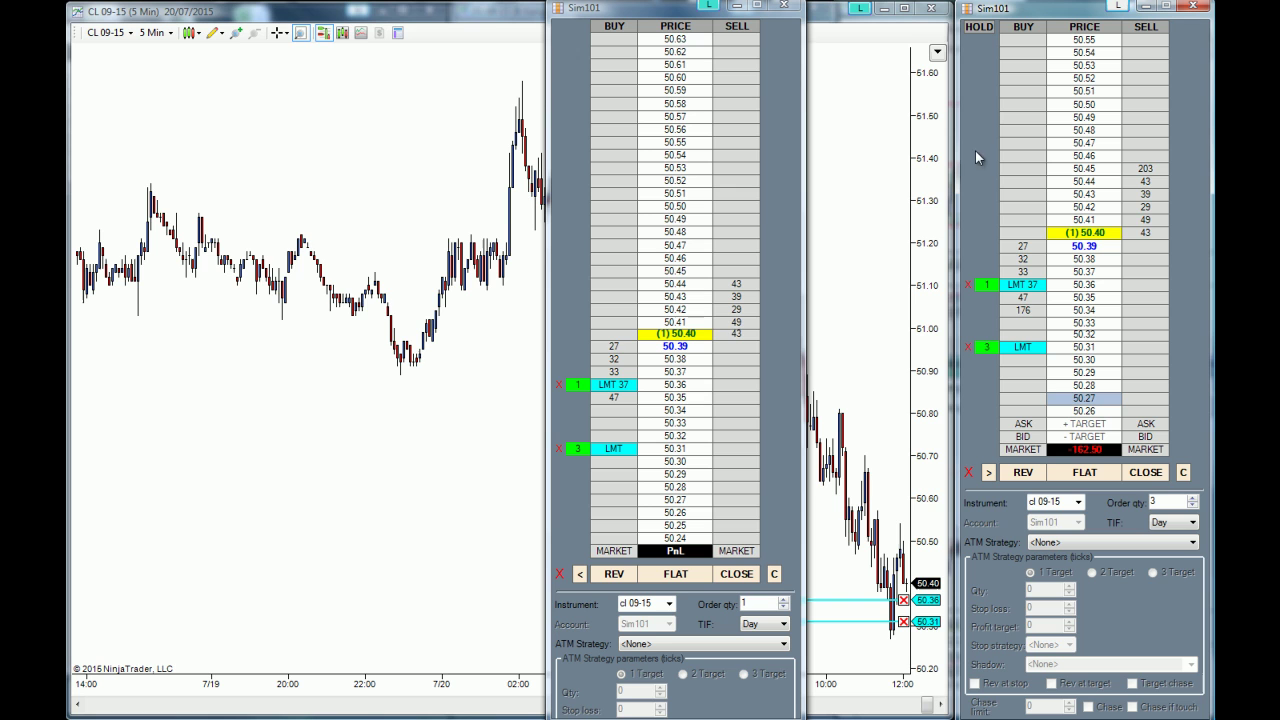